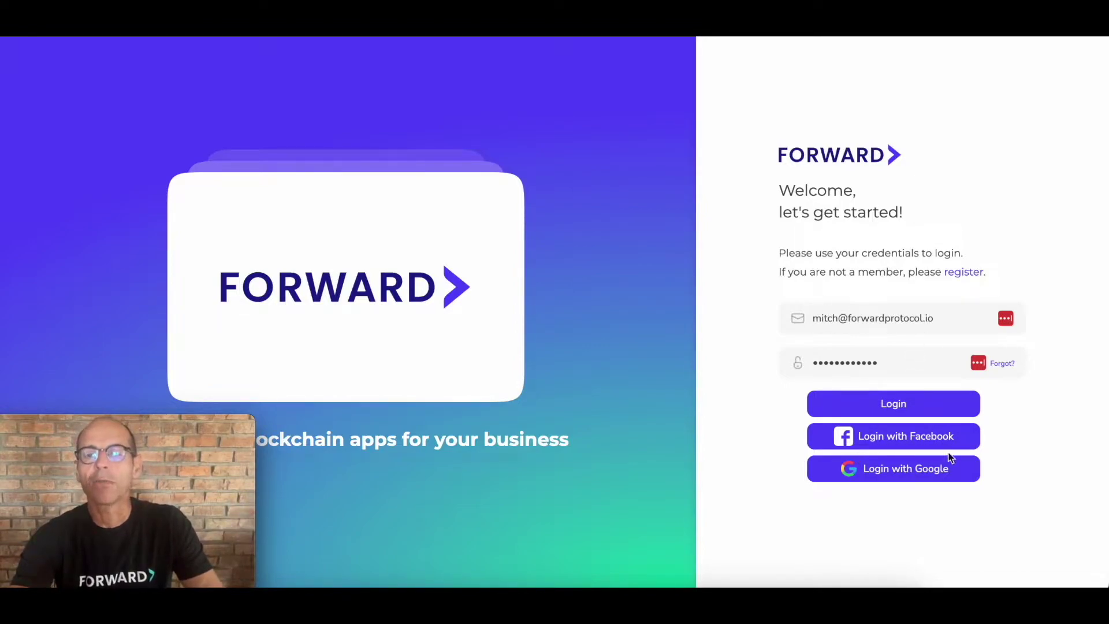
Step: Log in with the filled-in credentials and connect the MetaMask wallet to the account
left_click(893, 406)
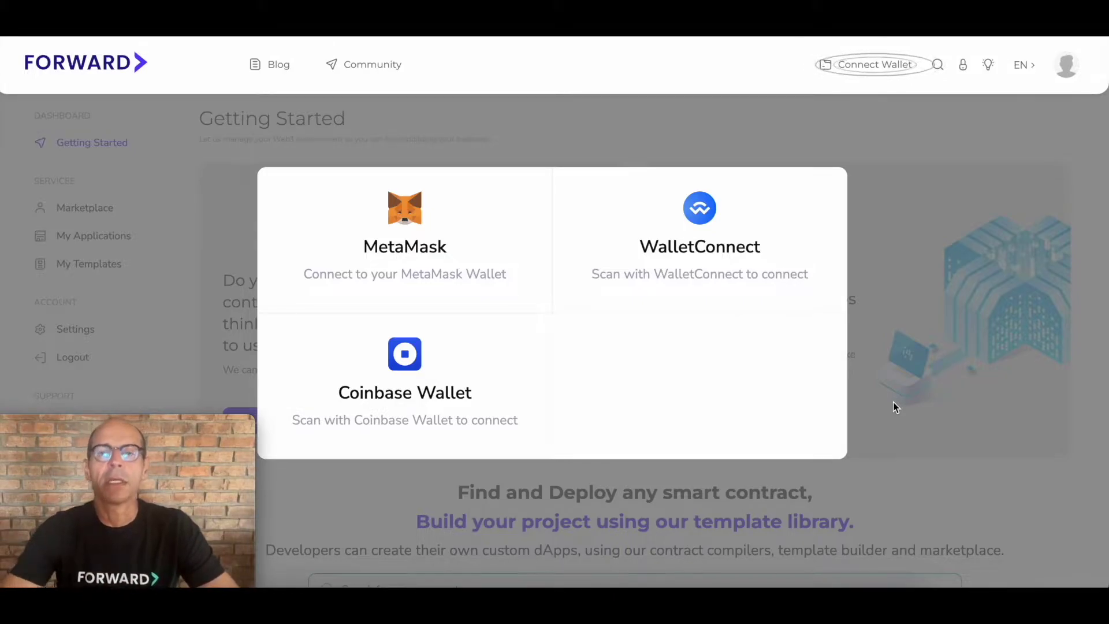
left_click(405, 220)
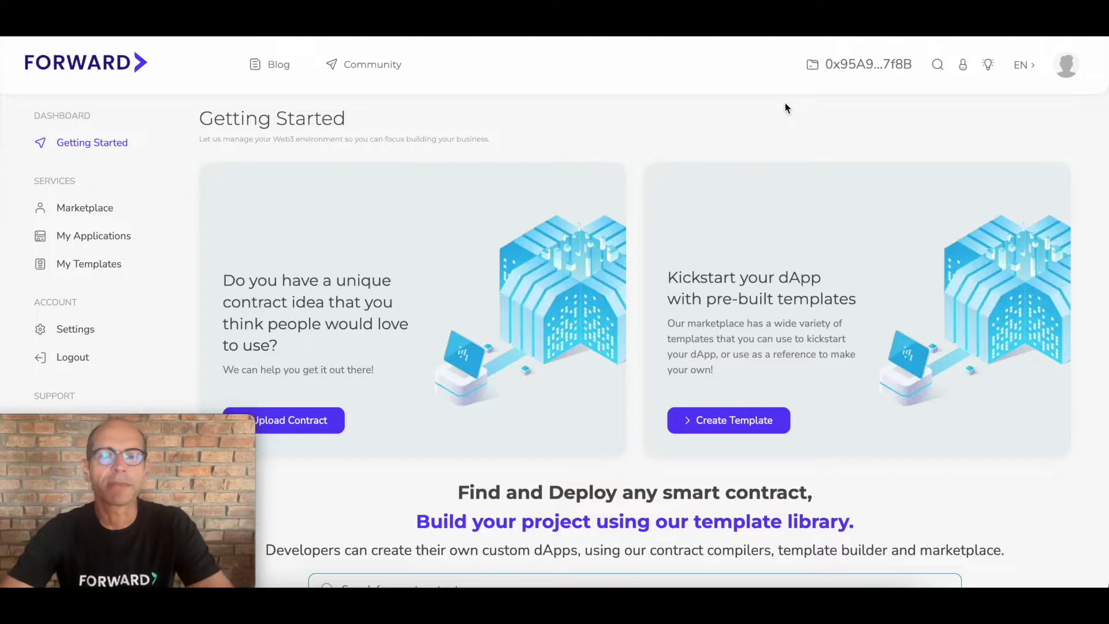
Step: Look over the Getting Started page's contract options and open the template marketplace
scroll(601, 217, "down", 1)
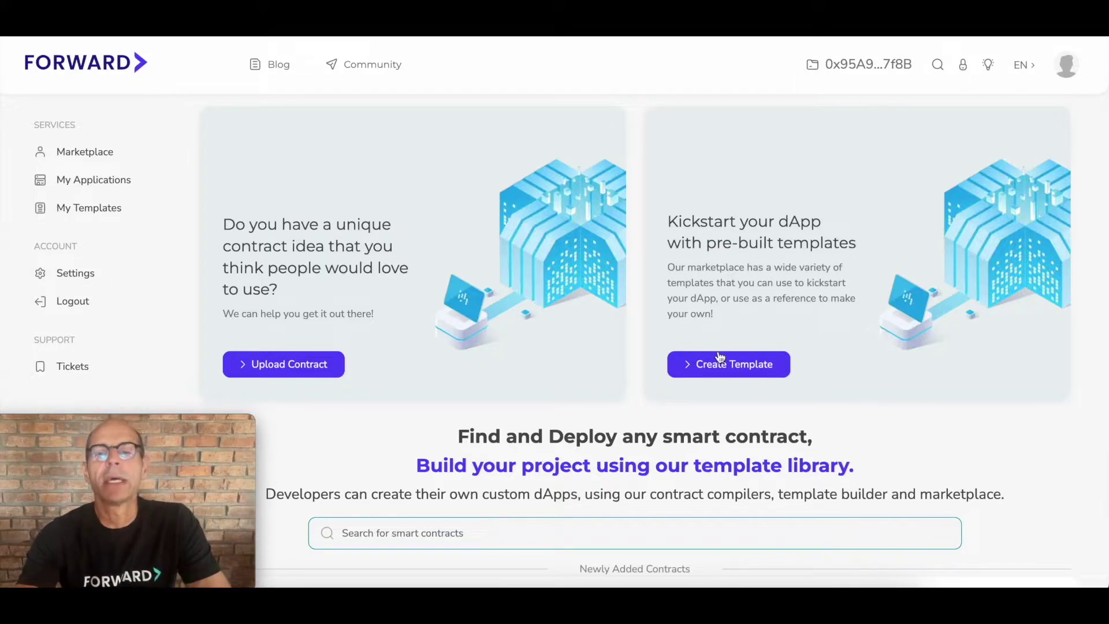
scroll(755, 283, "down", 2)
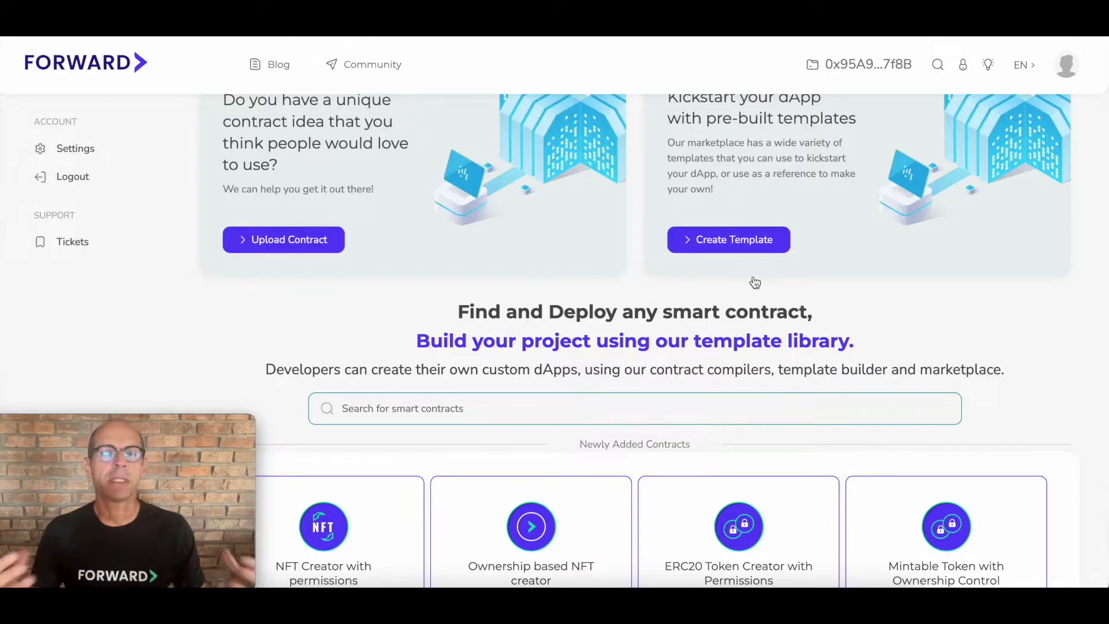
scroll(755, 282, "down", 5)
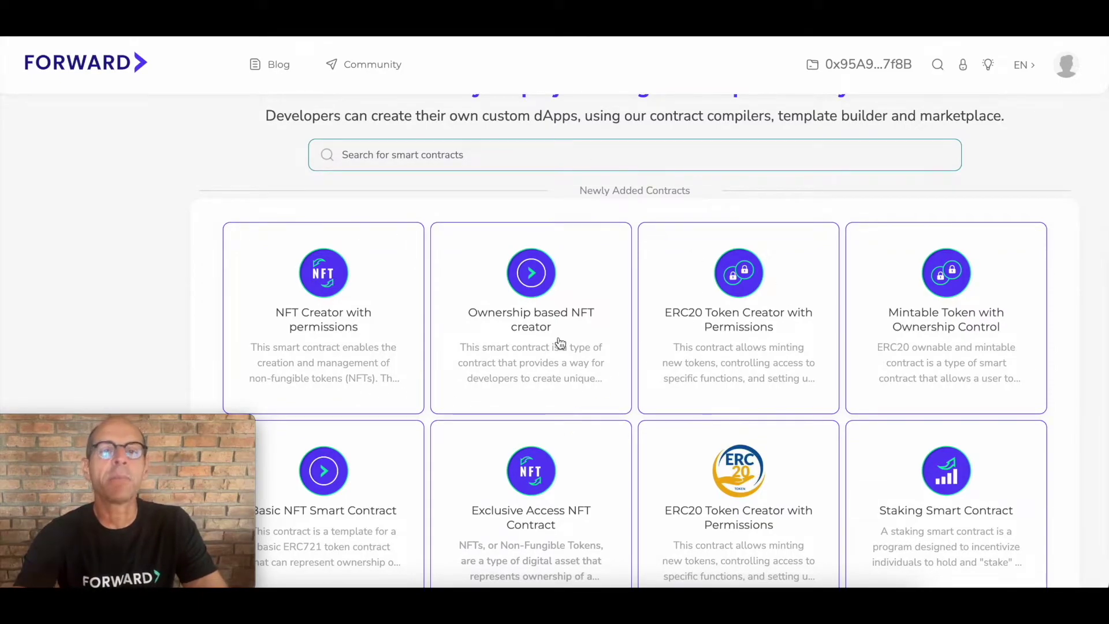
scroll(559, 337, "up", 8)
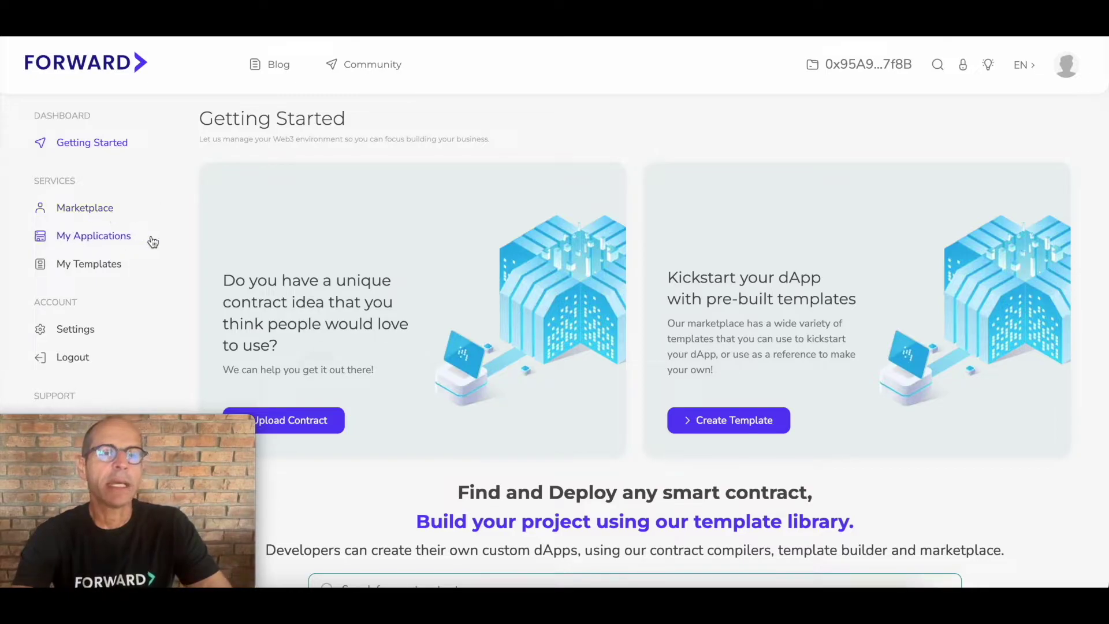
left_click(95, 212)
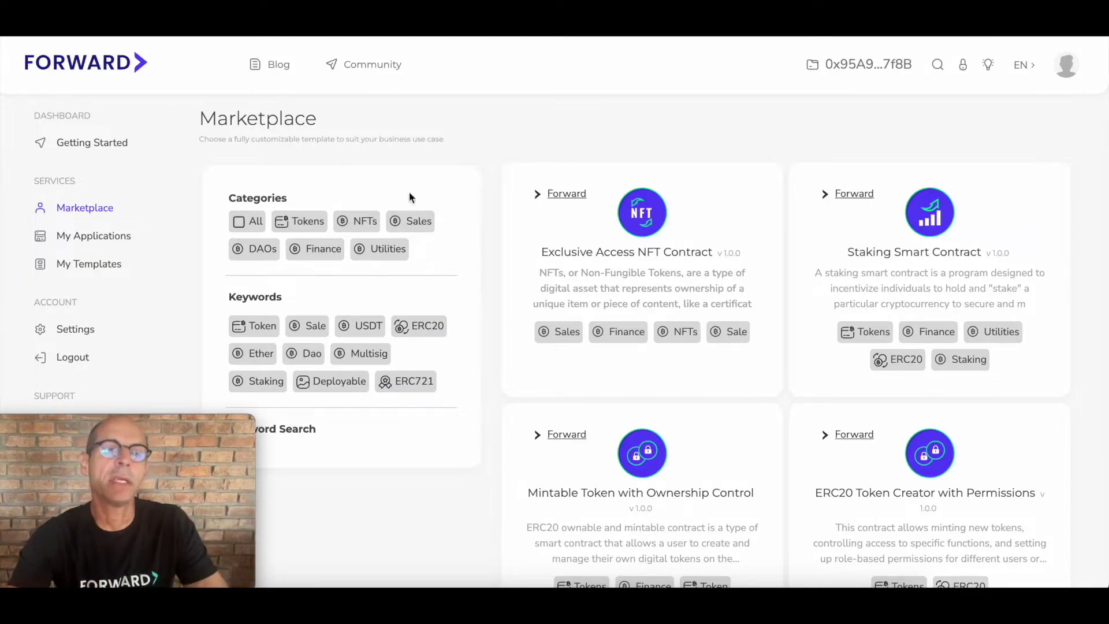
Step: Open the Mintable Token with Ownership Control template from the marketplace
scroll(375, 305, "down", 2)
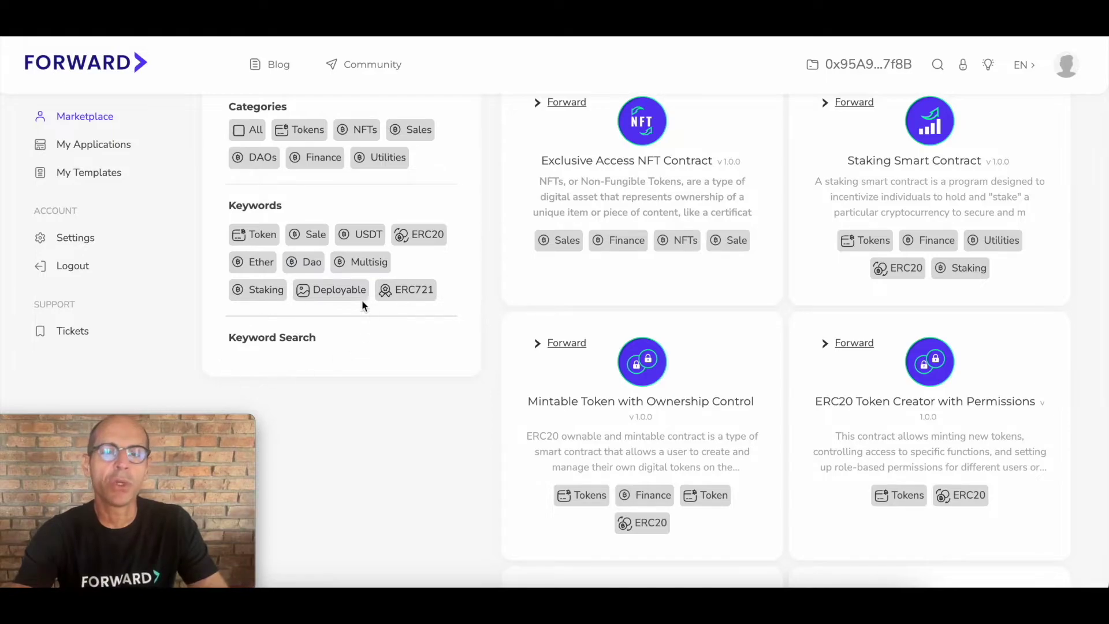
scroll(552, 301, "down", 1)
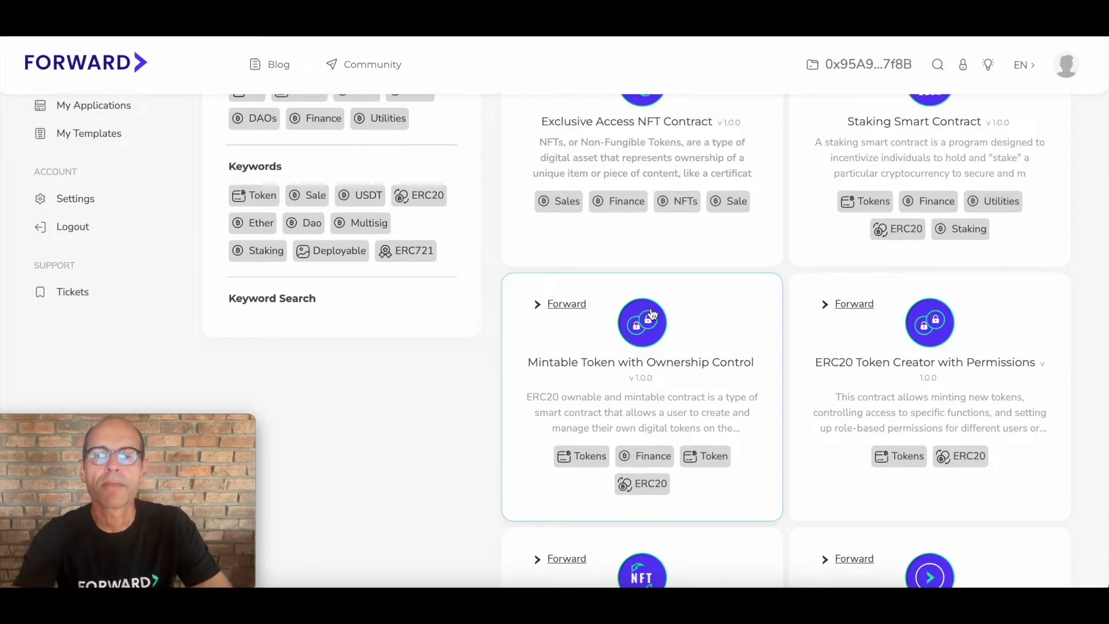
left_click(638, 342)
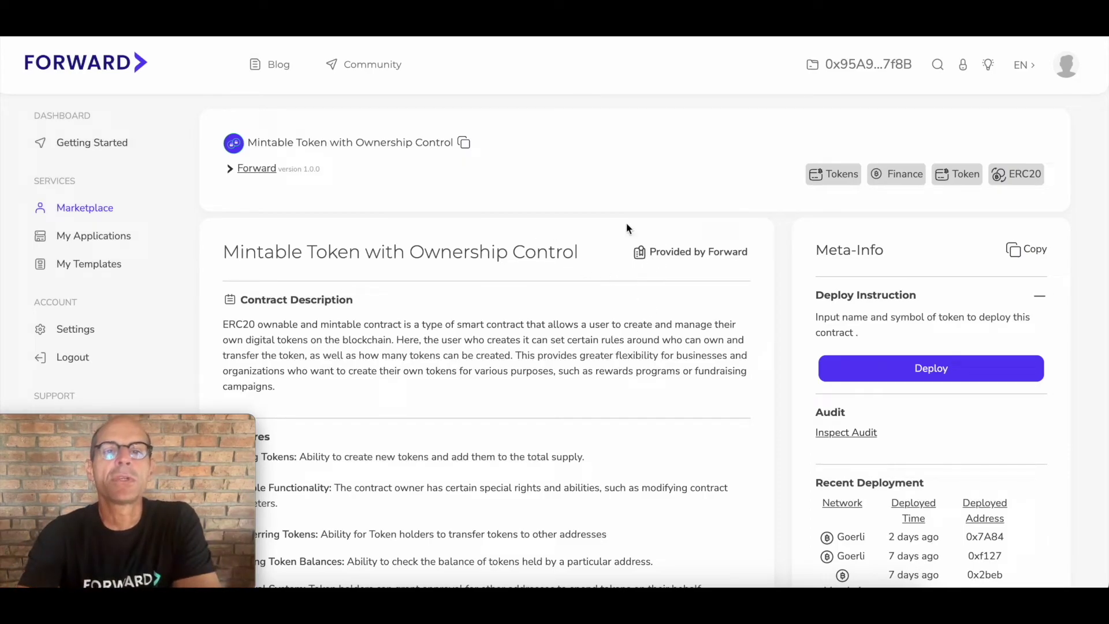
Step: Review the Mintable Token with Ownership Control description and features, and start its deployment
scroll(453, 225, "down", 1)
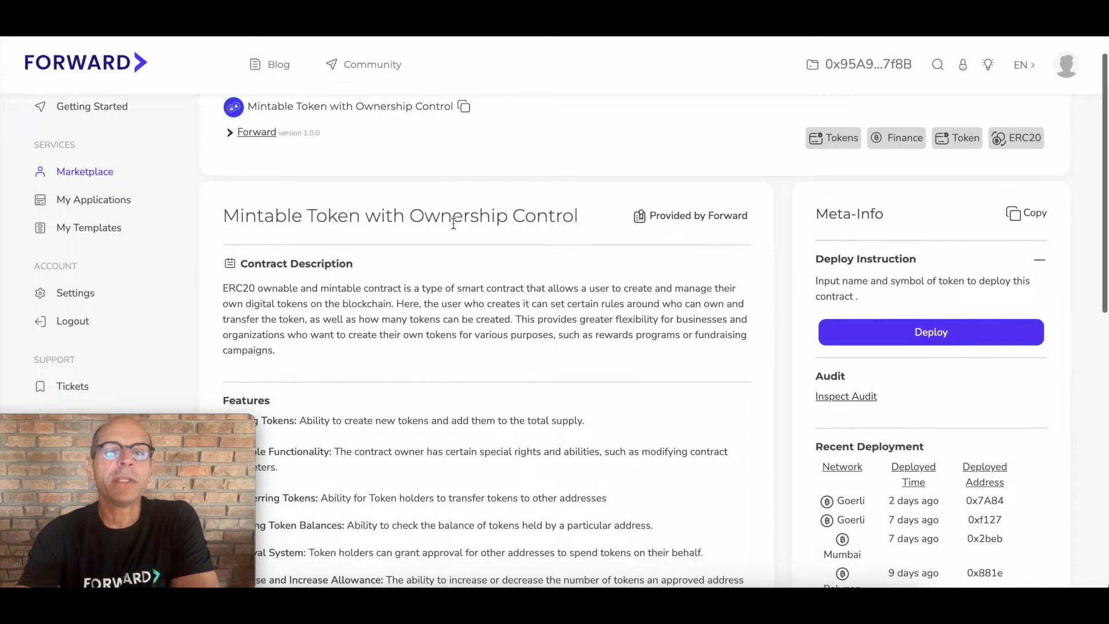
scroll(578, 335, "down", 3)
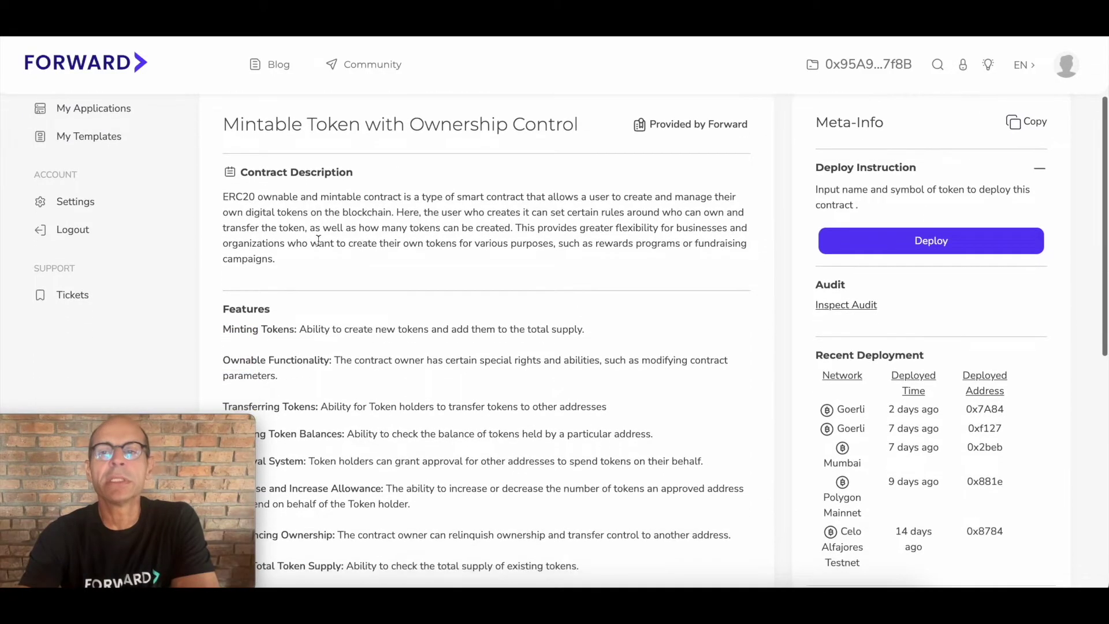
scroll(793, 321, "up", 2)
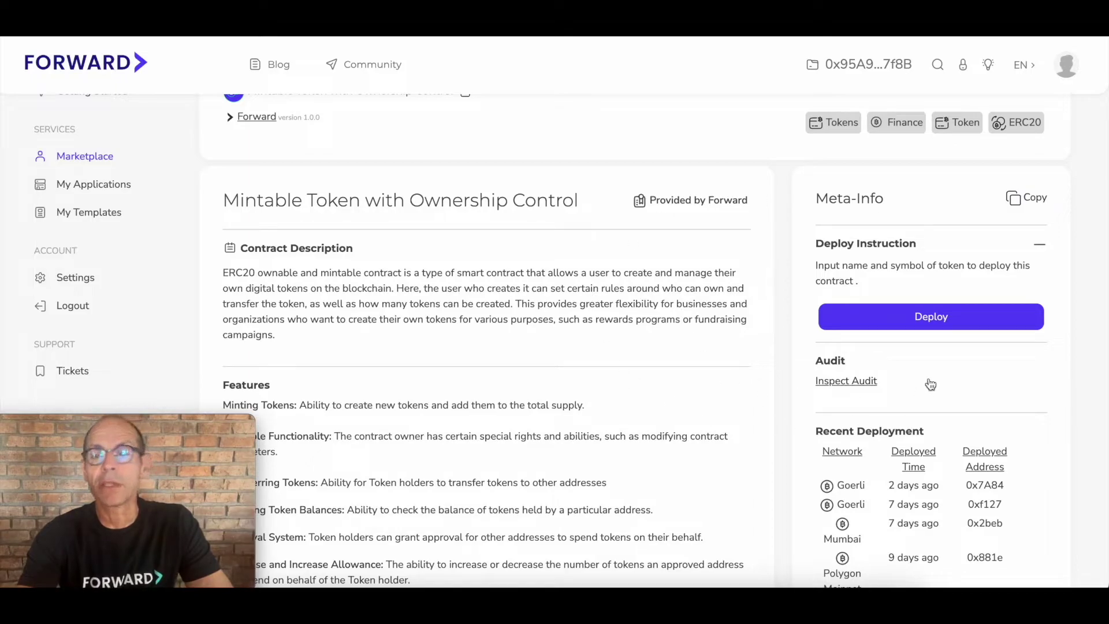
left_click(945, 322)
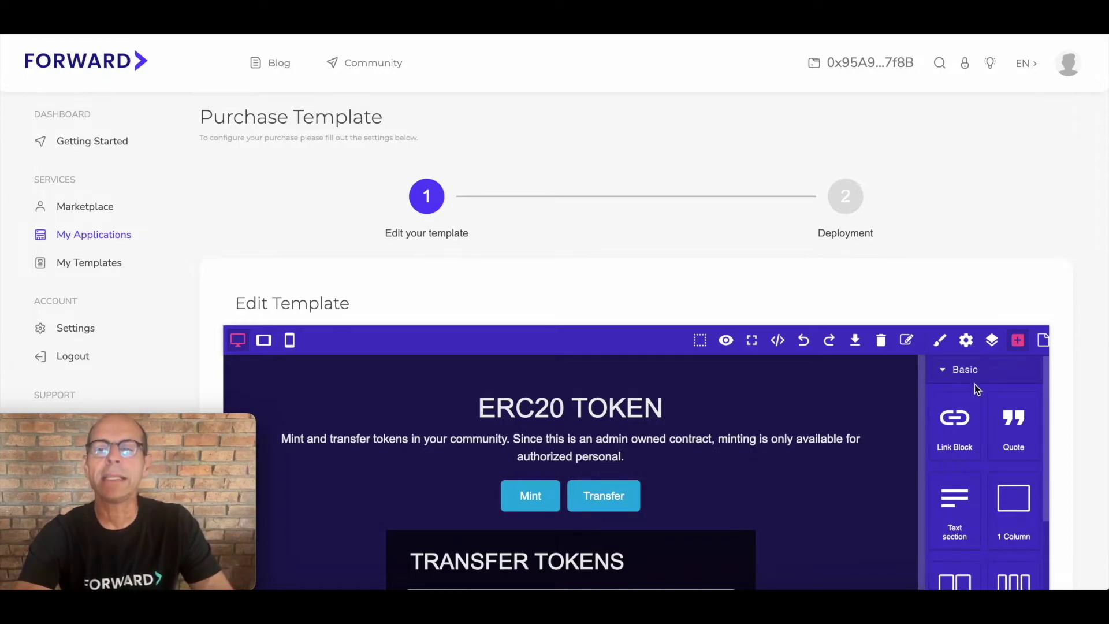
Step: Examine the template editor's page preview and its Basic, Extra and Contract Integration blocks
scroll(961, 322, "down", 2)
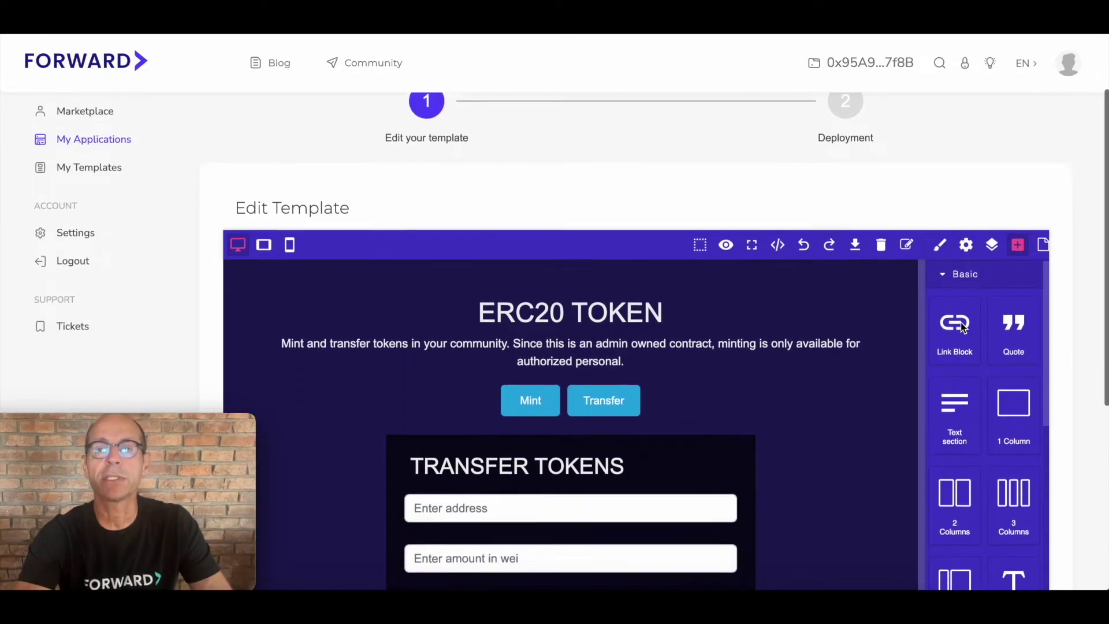
scroll(962, 327, "down", 1)
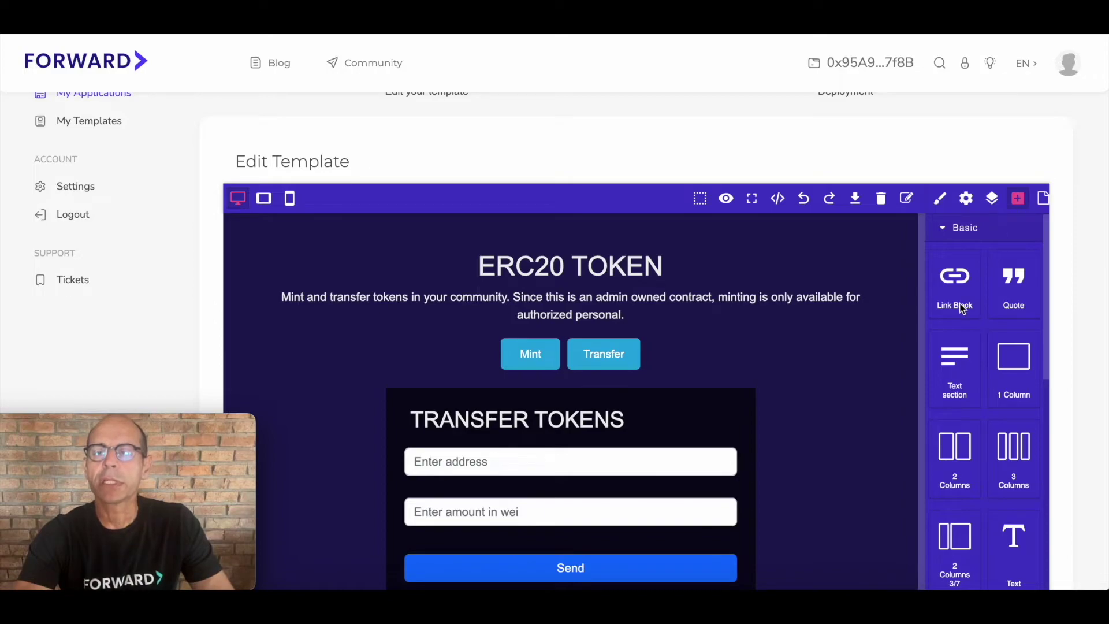
scroll(958, 289, "up", 1)
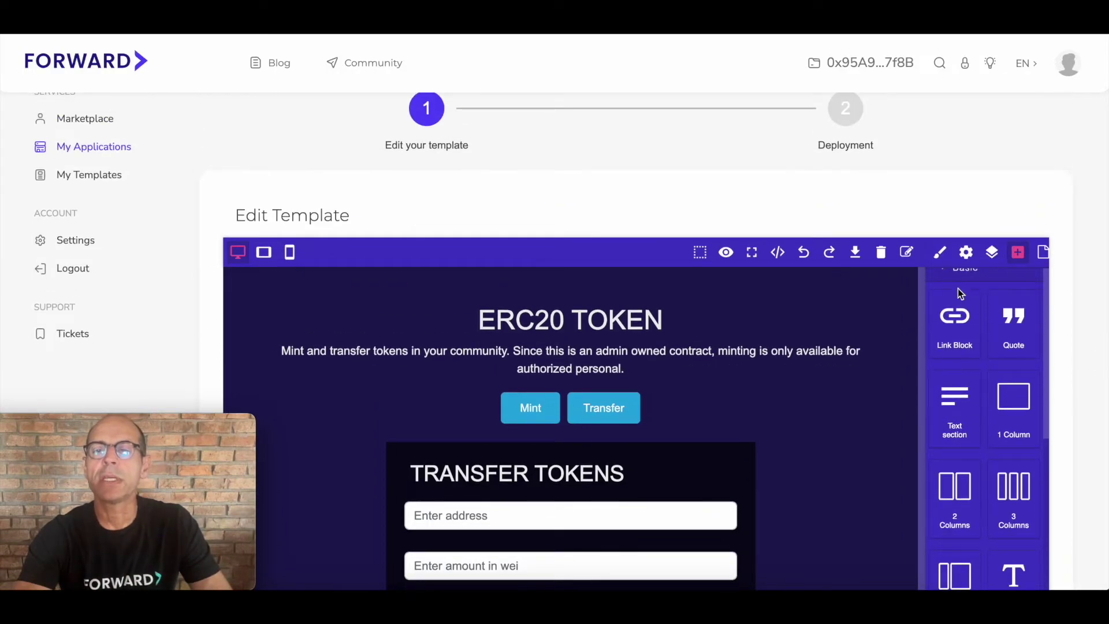
scroll(958, 289, "down", 1)
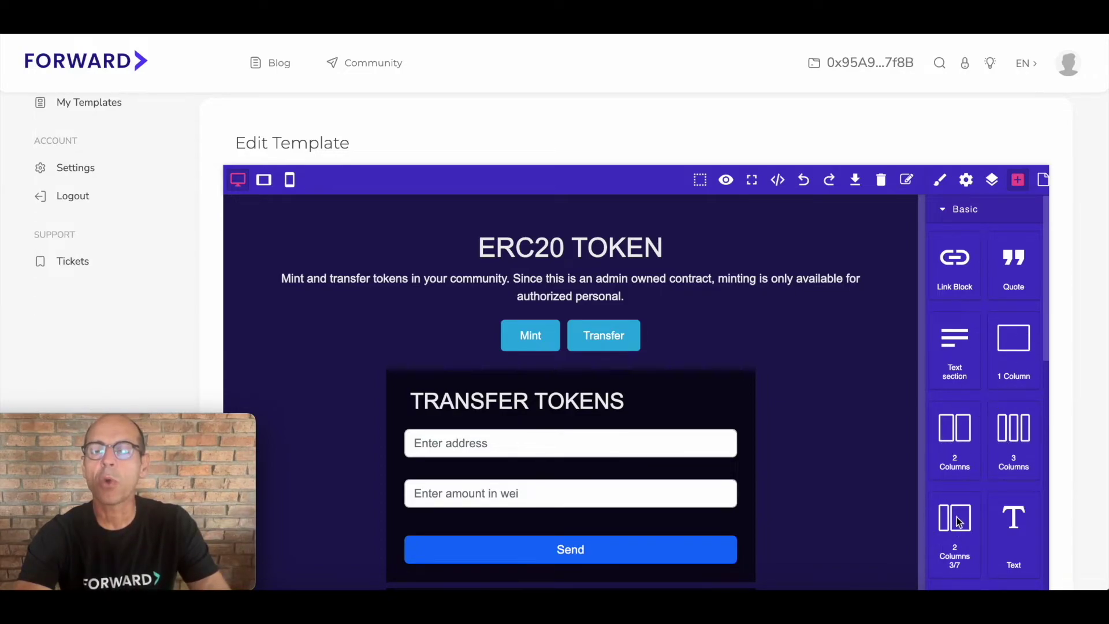
scroll(994, 451, "down", 3)
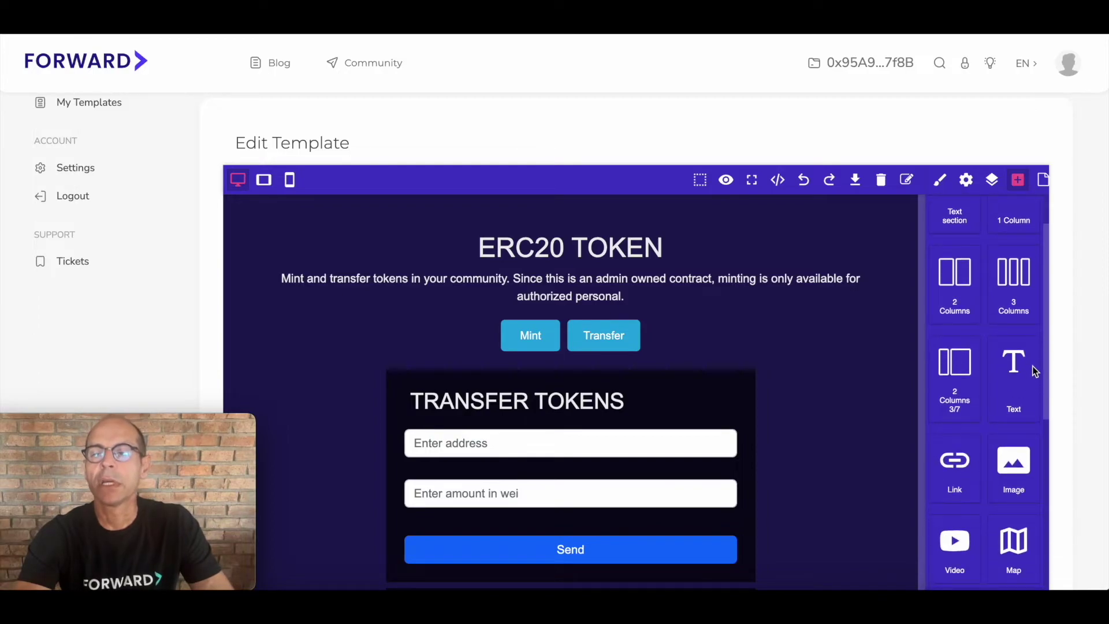
scroll(1020, 363, "down", 2)
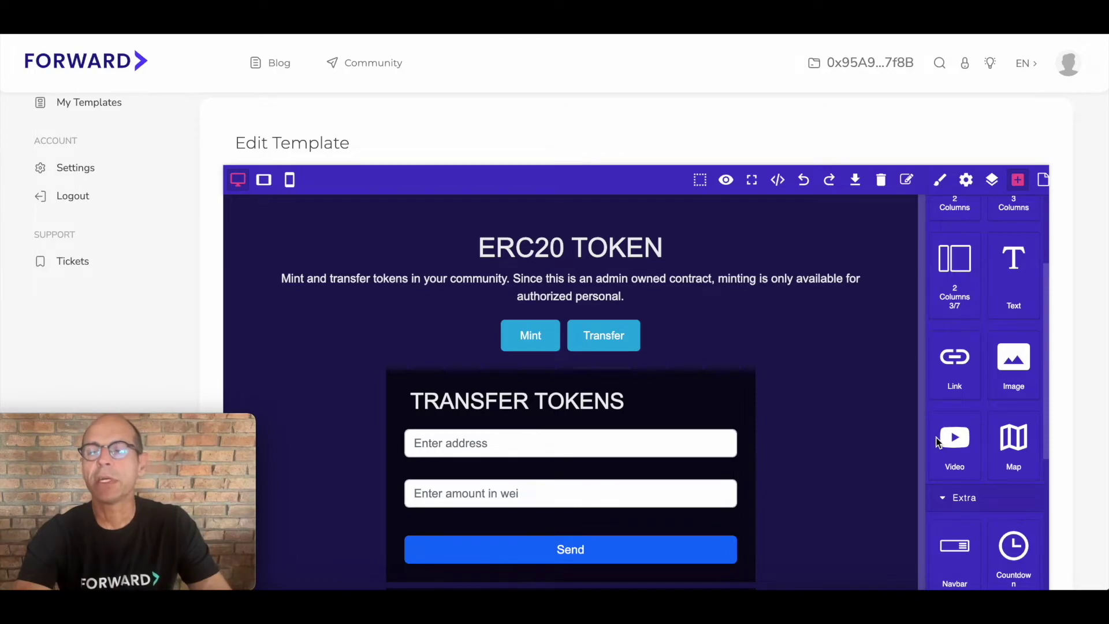
scroll(959, 439, "down", 1)
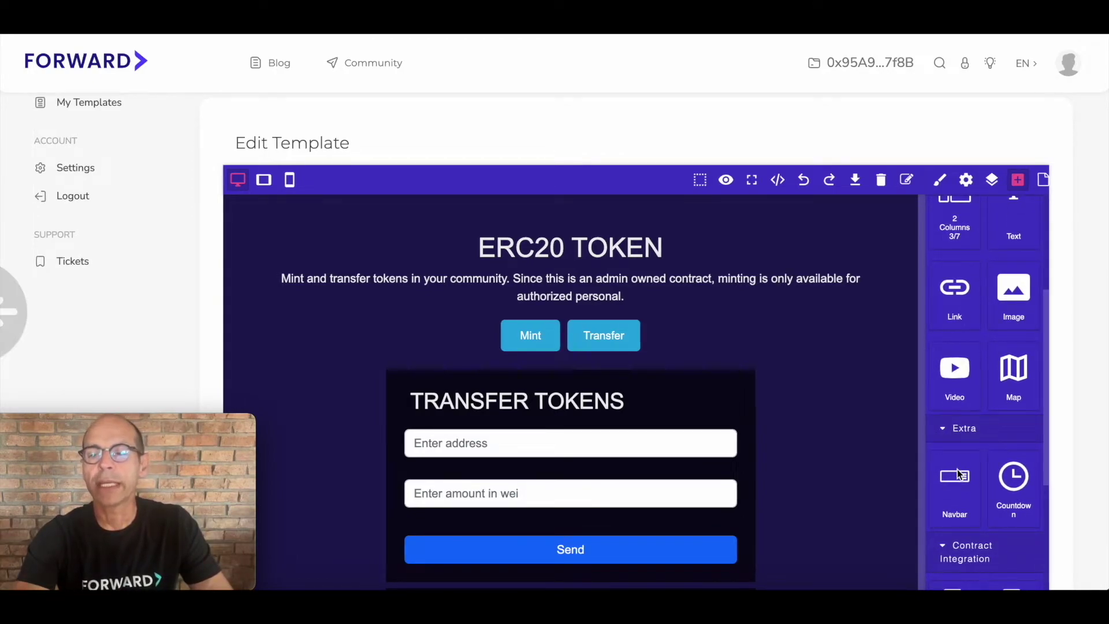
scroll(957, 472, "down", 2)
scroll(954, 469, "down", 3)
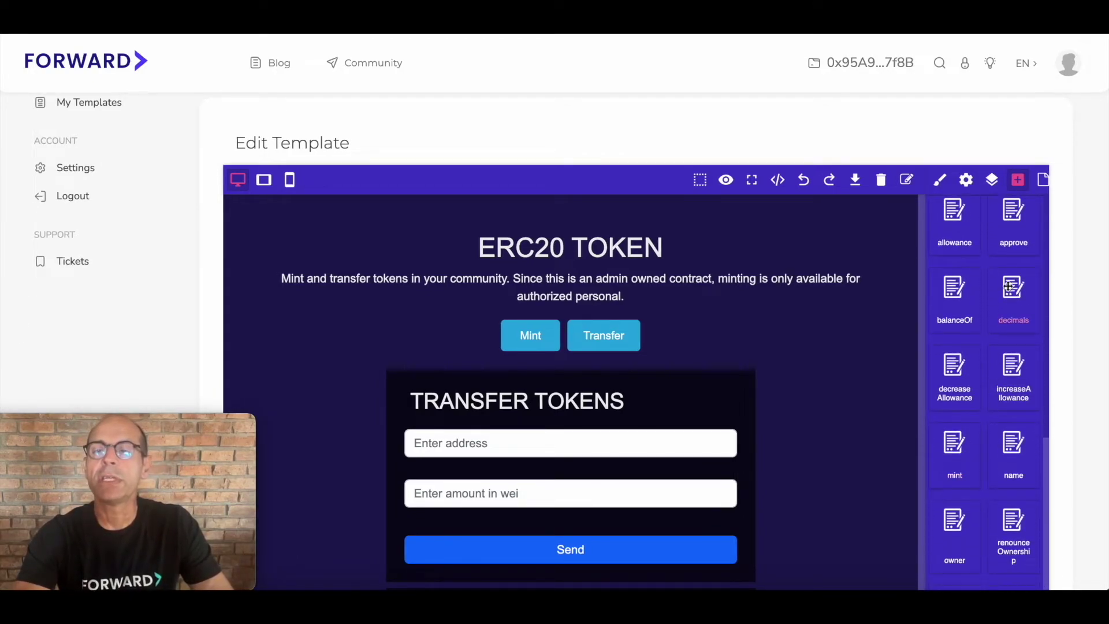
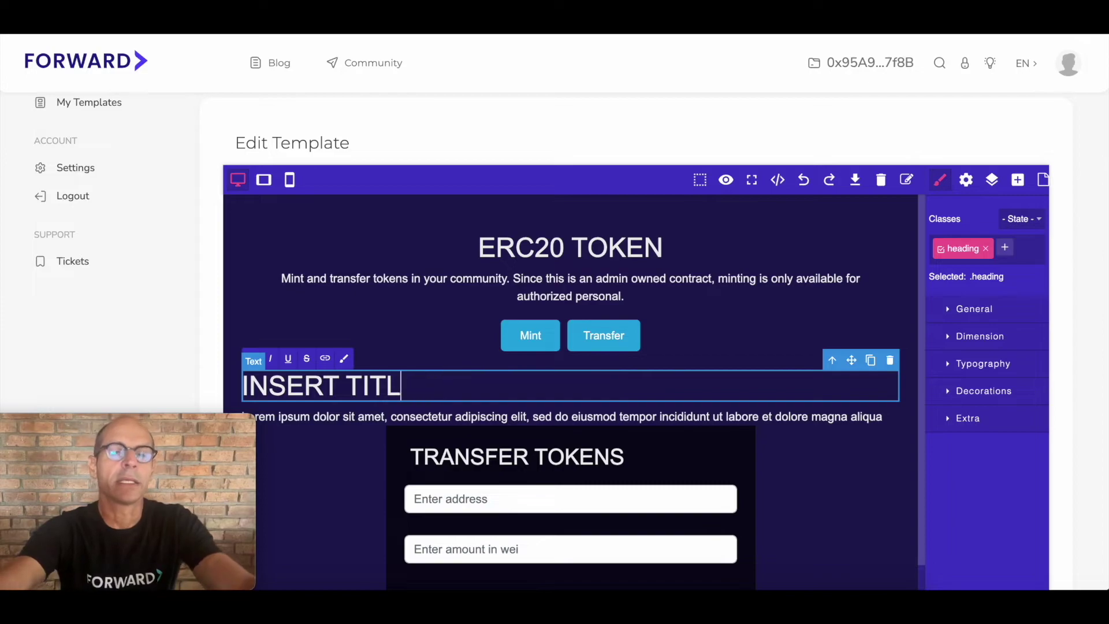
Step: Replace the placeholder heading of the text section above the Transfer Tokens form with NAME
key("BackSpace")
key("BackSpace")
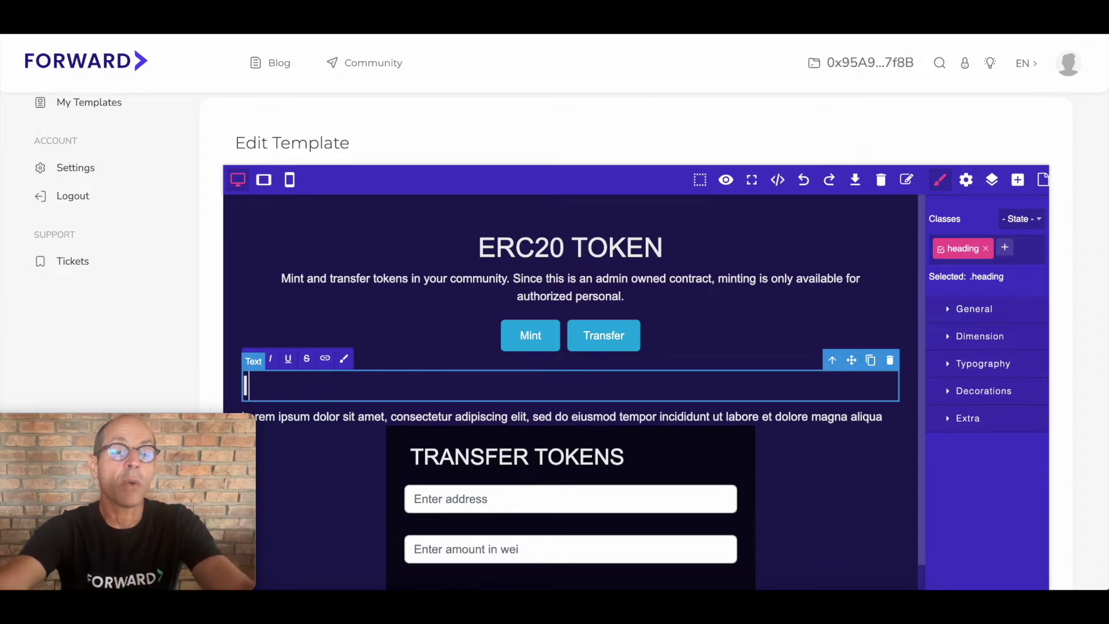
type("NAME")
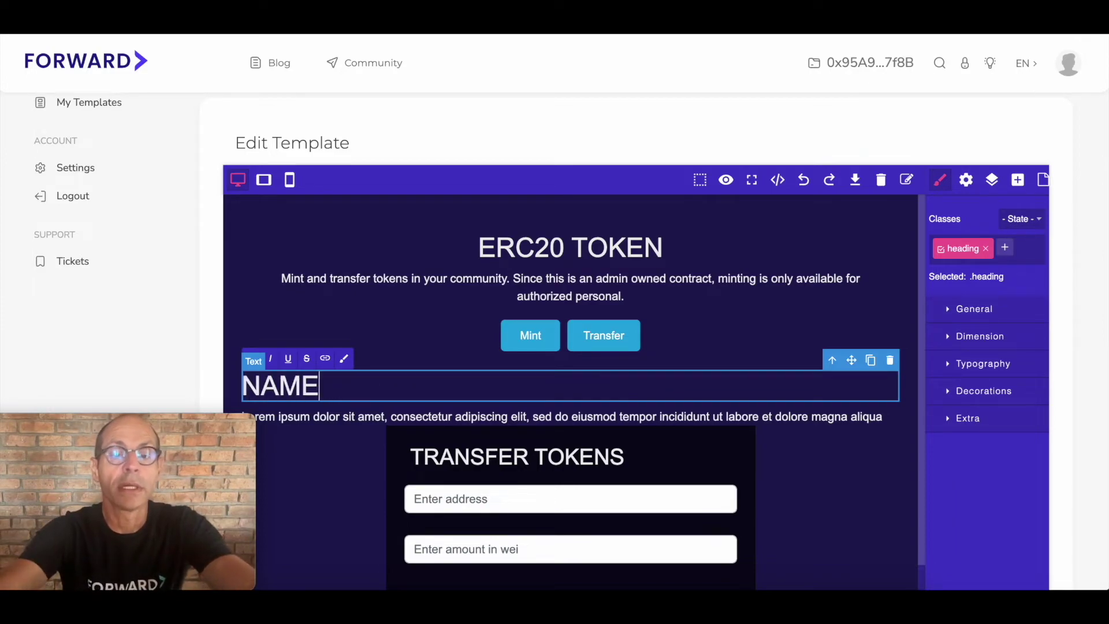
Step: Select the page's main block and set its background colour to red #e41818
left_click(857, 479)
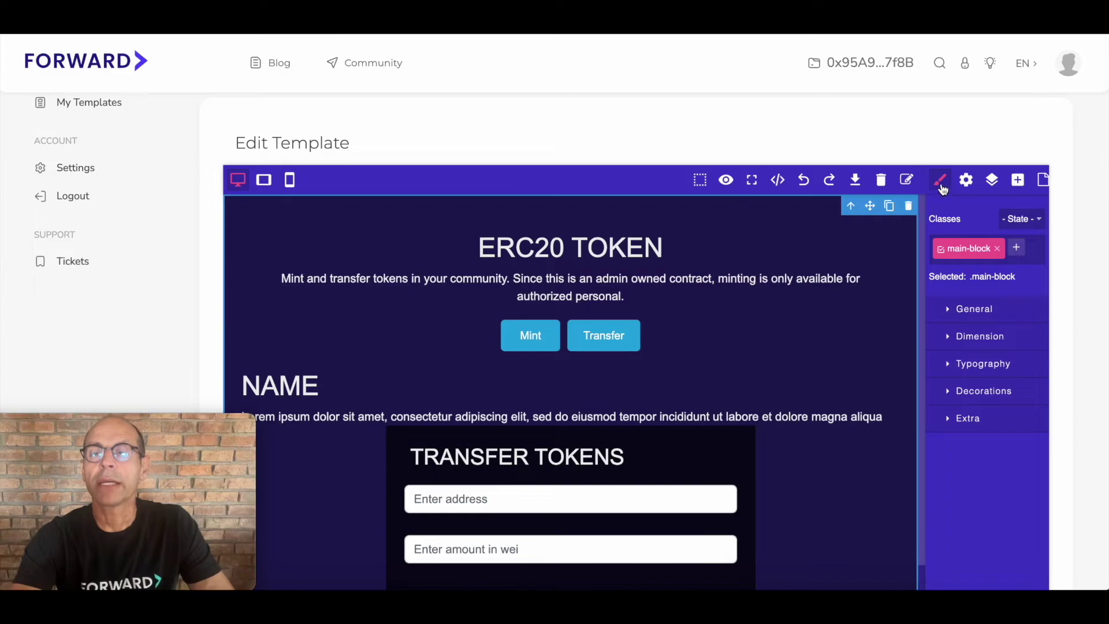
left_click(990, 393)
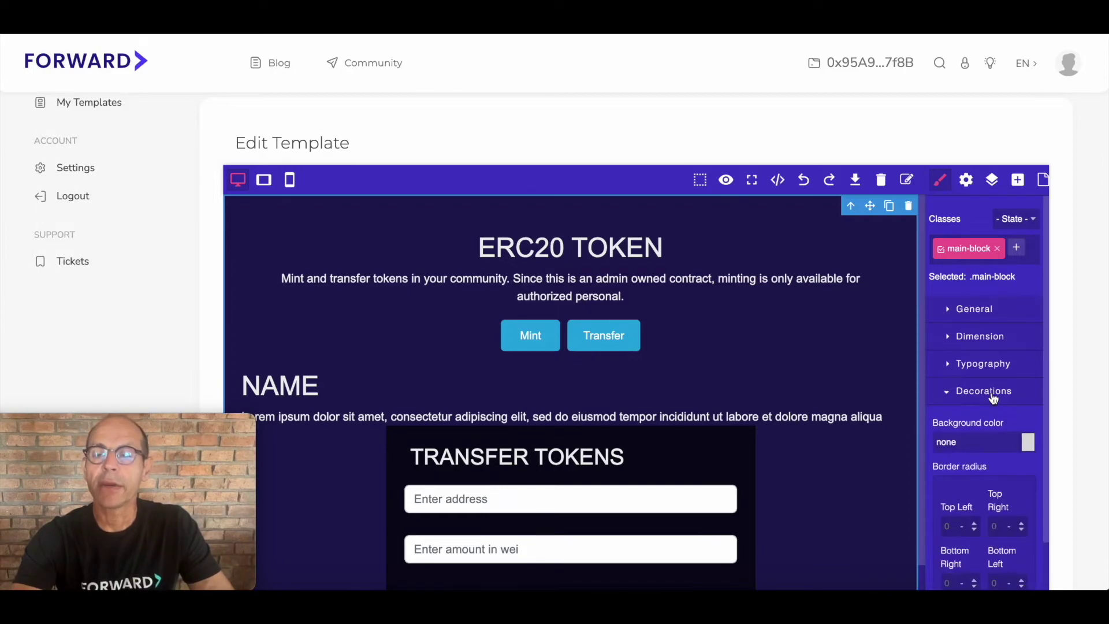
left_click(1028, 443)
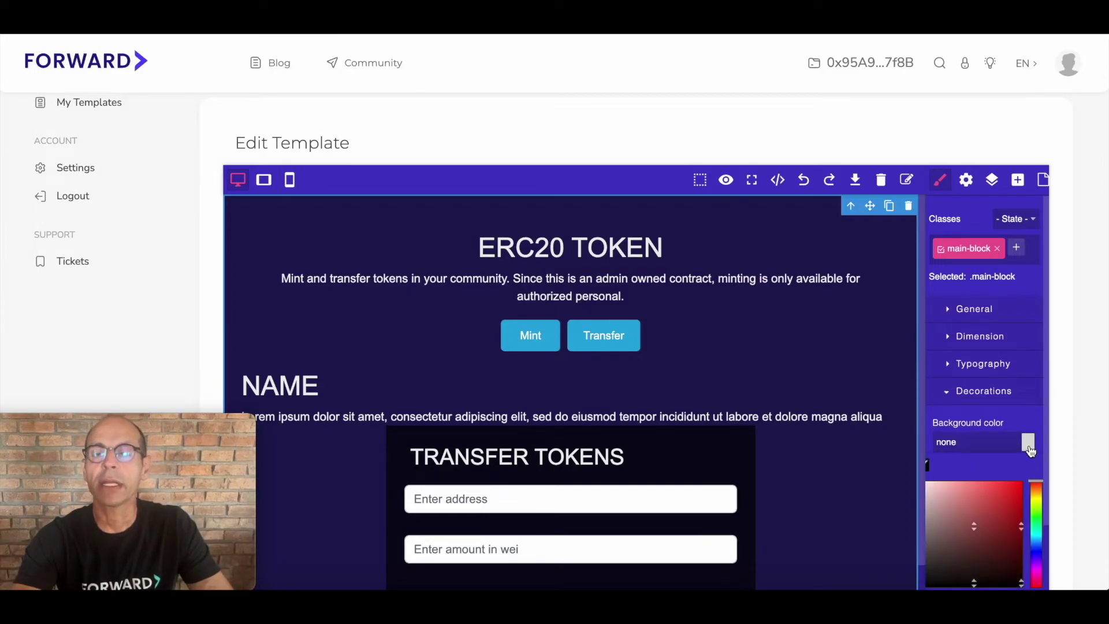
left_click(1010, 492)
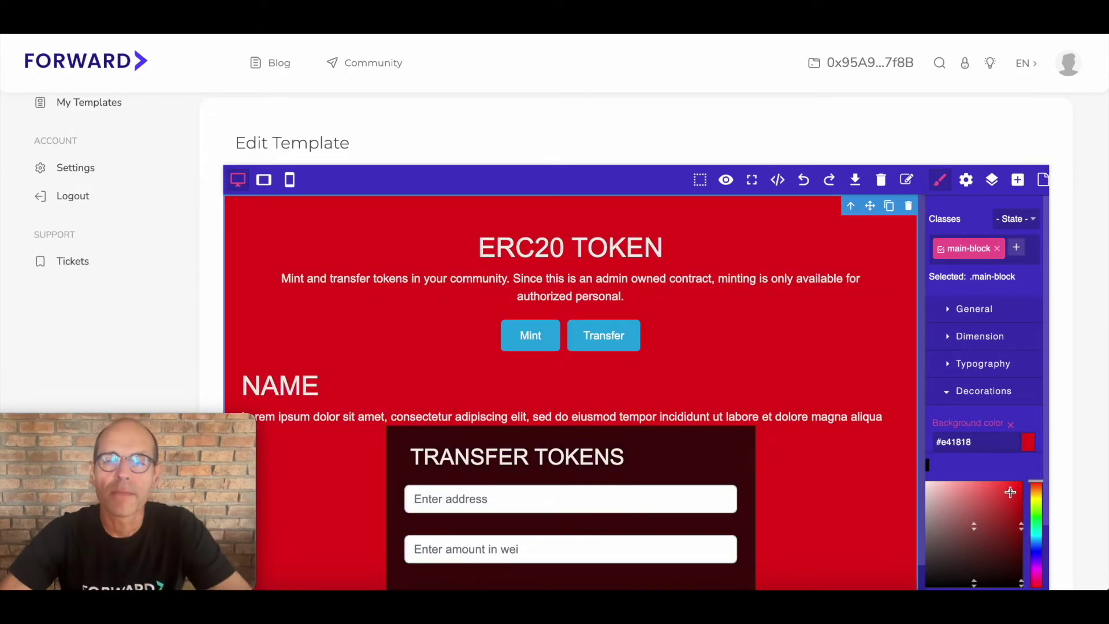
Step: Try a green background #18e4b2 on the main block, and settle on blue #3c18e4
scroll(884, 435, "down", 5)
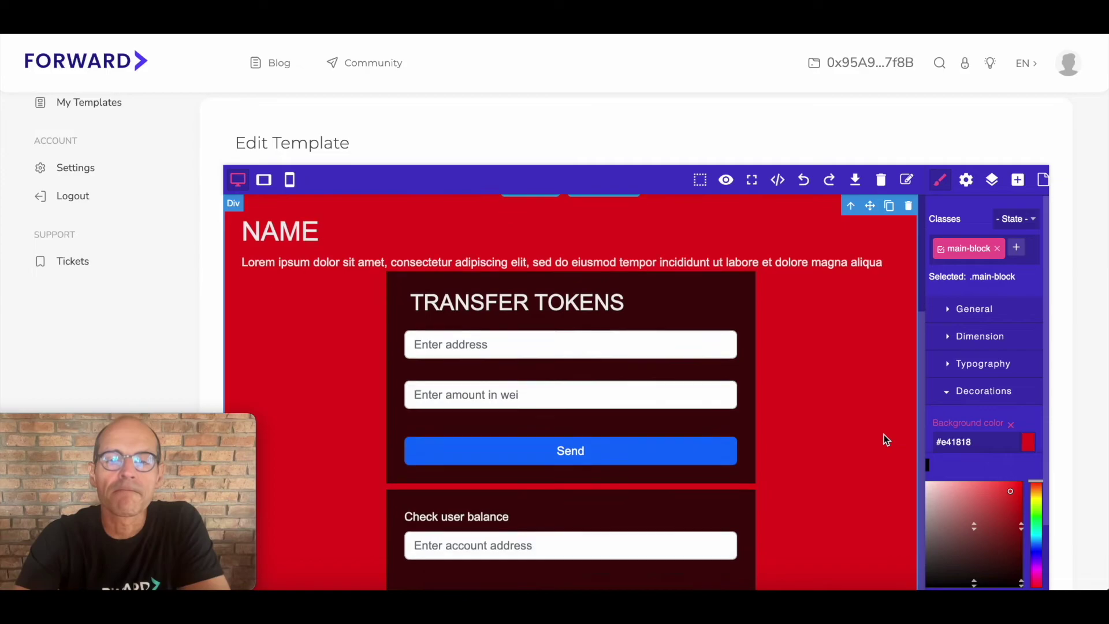
scroll(887, 439, "up", 7)
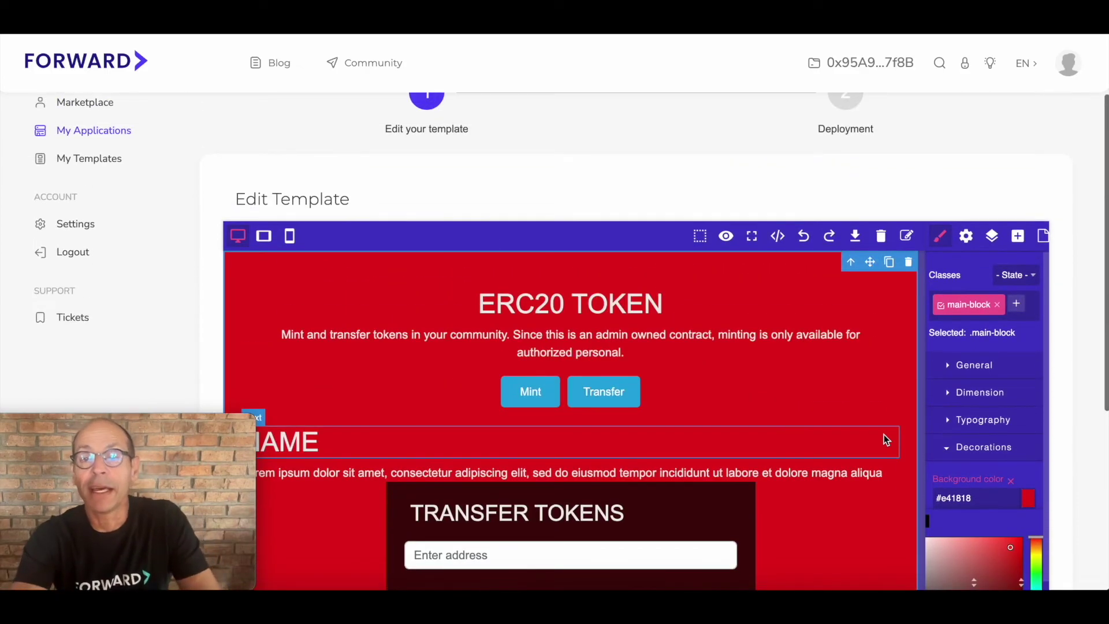
scroll(1008, 429, "down", 3)
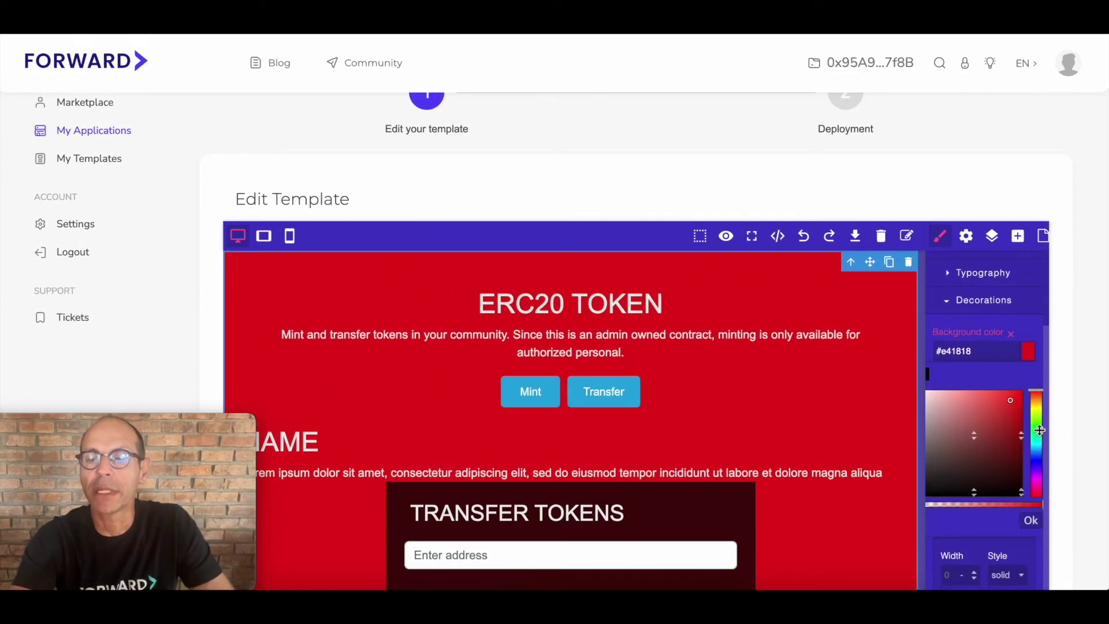
left_click(1038, 439)
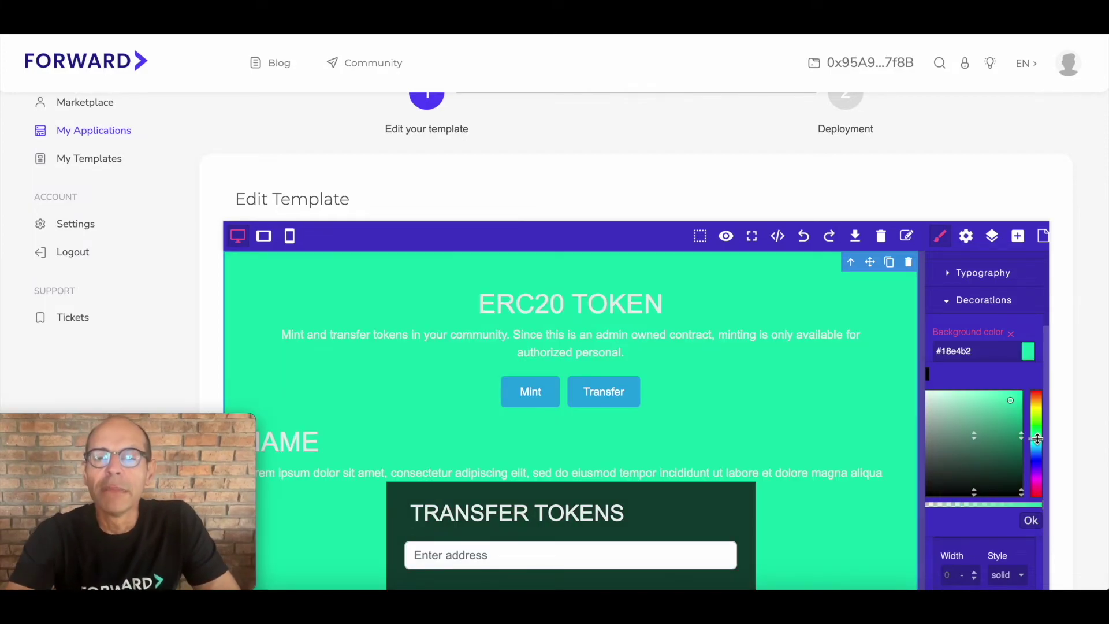
scroll(778, 426, "down", 3)
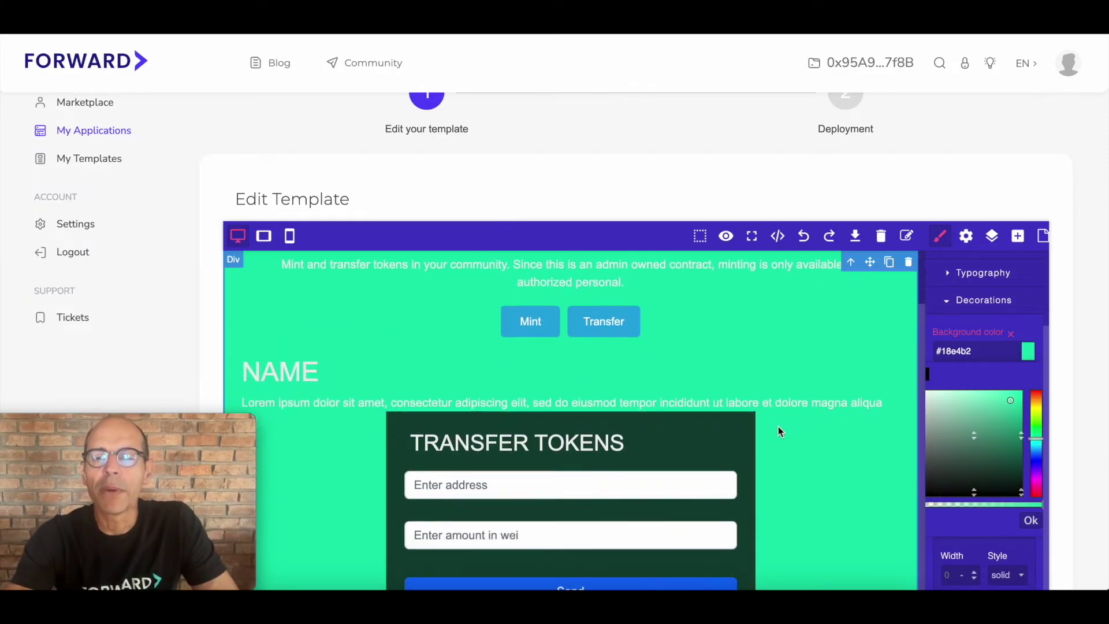
left_click(1037, 463)
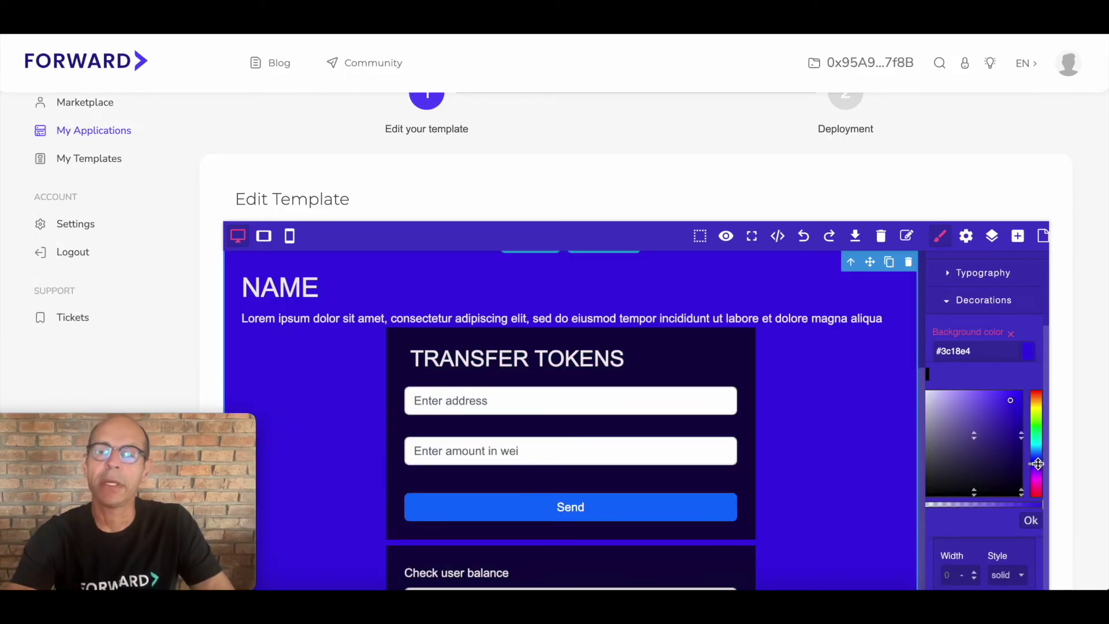
Step: Delete the lorem ipsum paragraph beneath the NAME heading
scroll(866, 440, "up", 1)
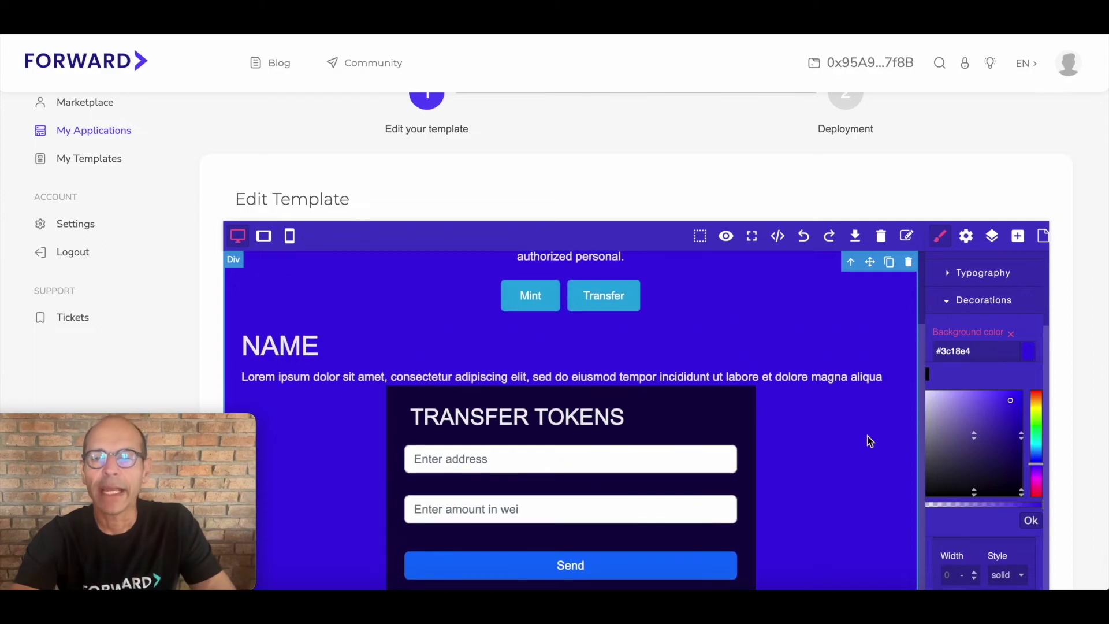
left_click(850, 380)
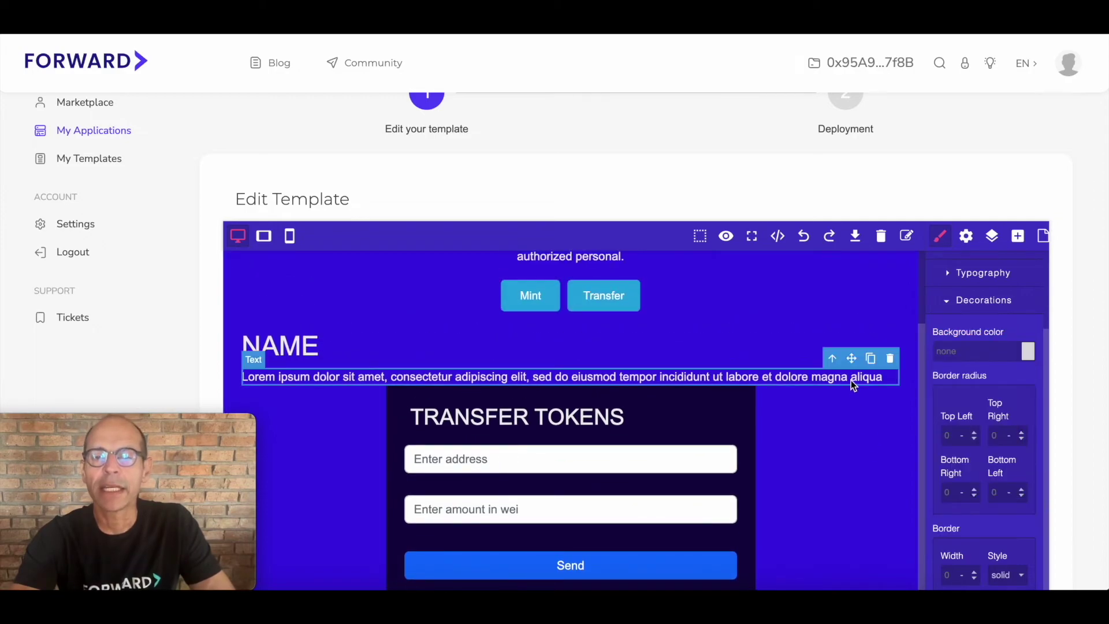
left_click(891, 359)
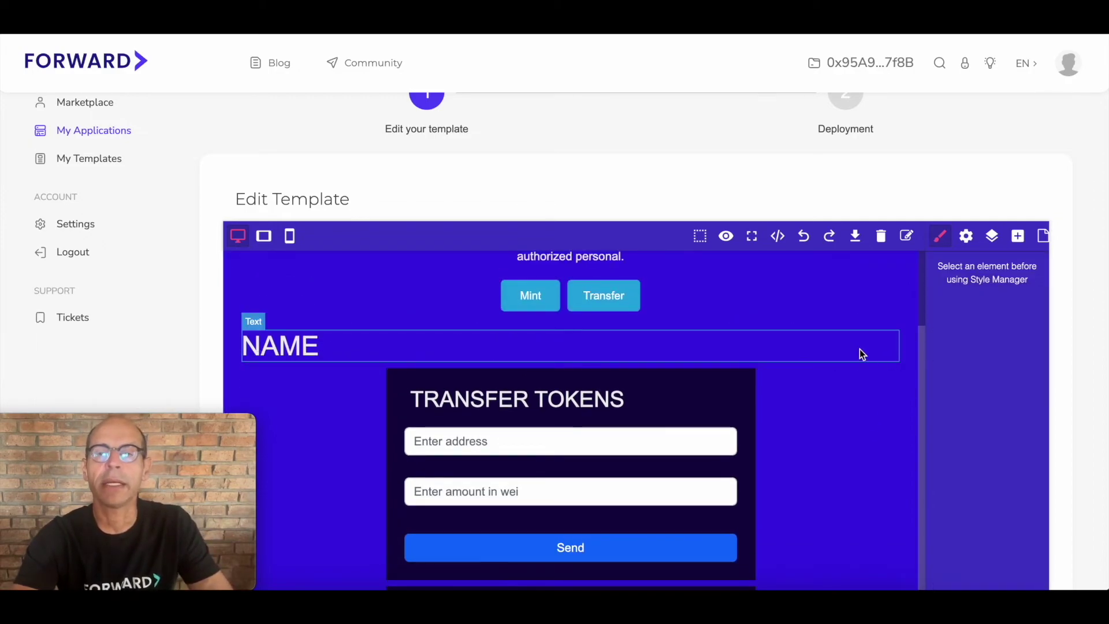
scroll(860, 350, "up", 2)
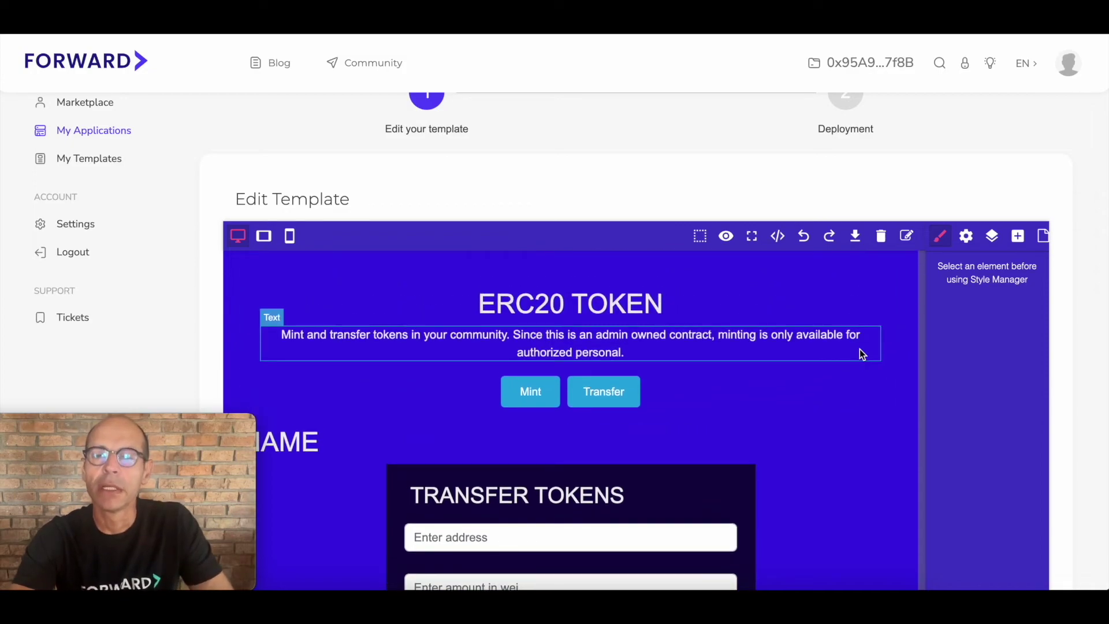